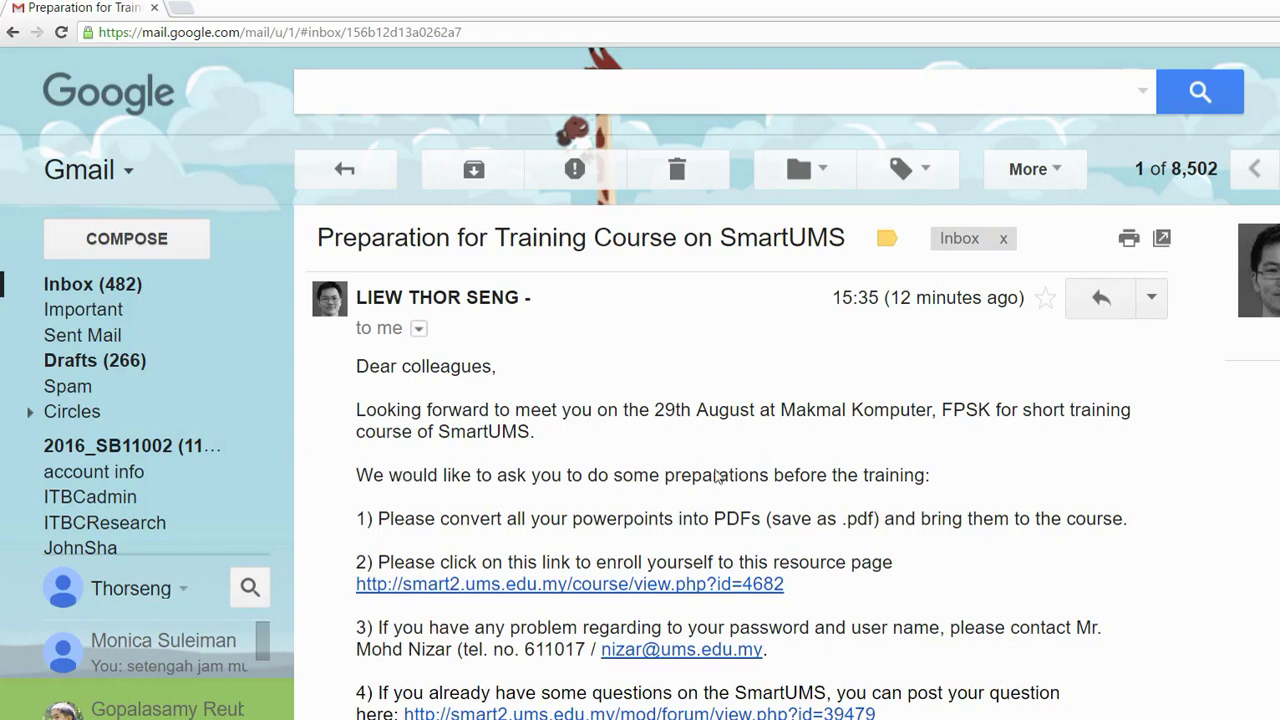
scroll(690, 467, "down", 1)
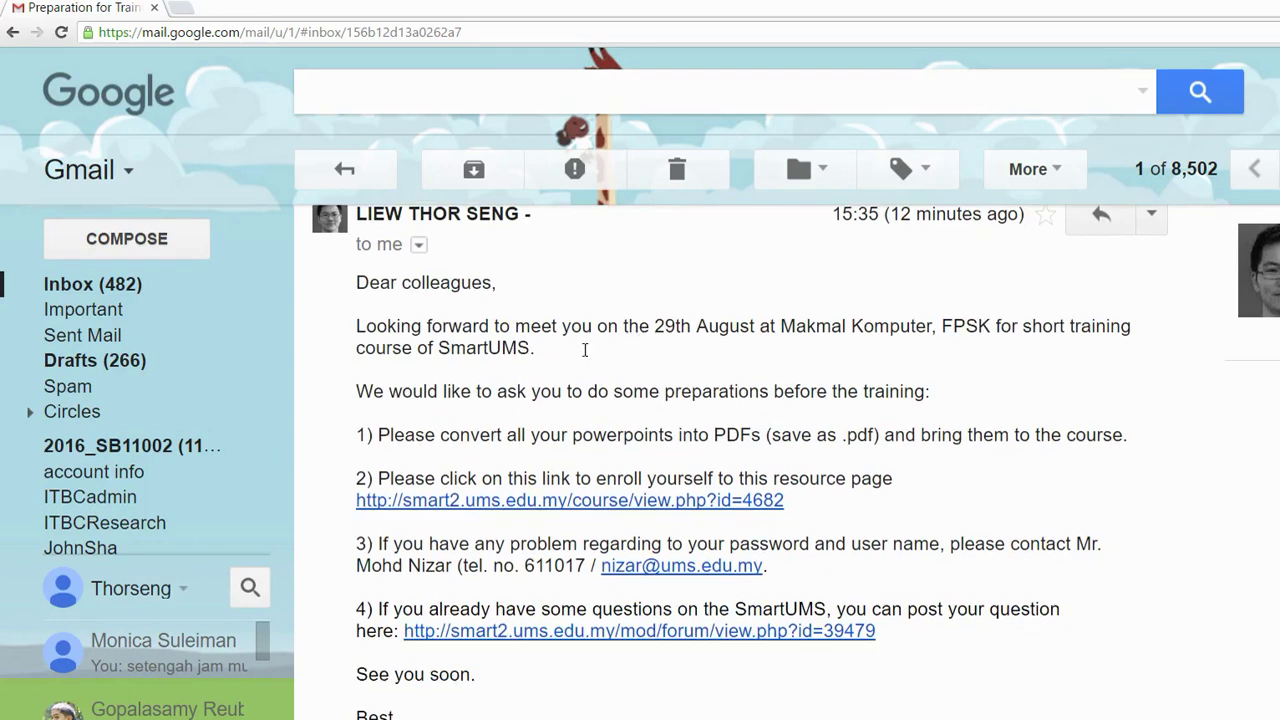
left_click_drag(786, 500, 289, 407)
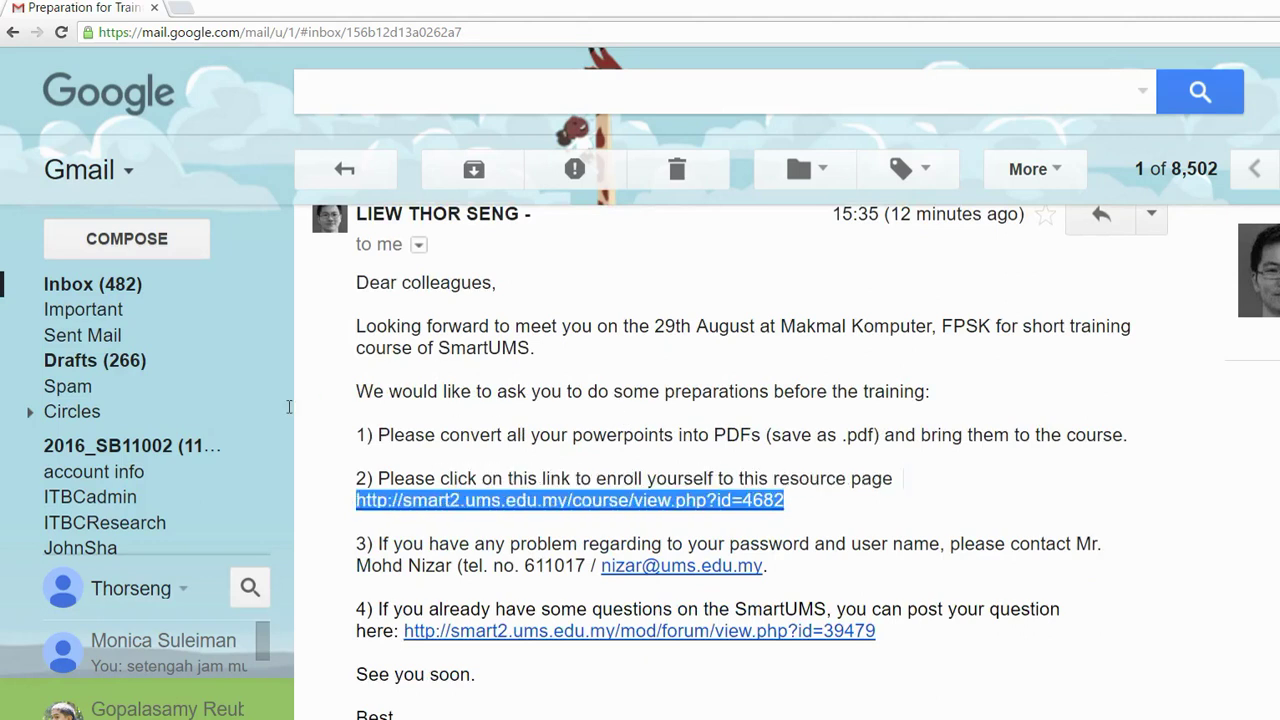
- Follow the enrolment link and sign in to SmartUMS with the account username and password
left_click(590, 412)
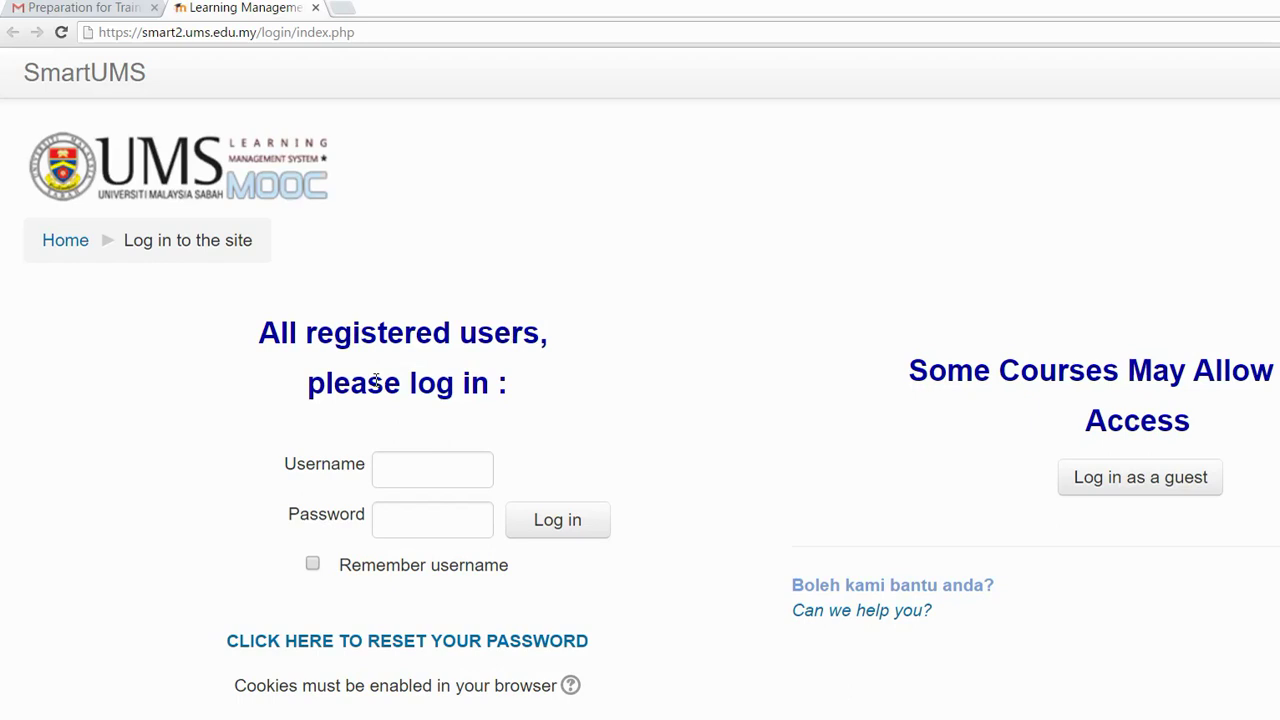
type("u")
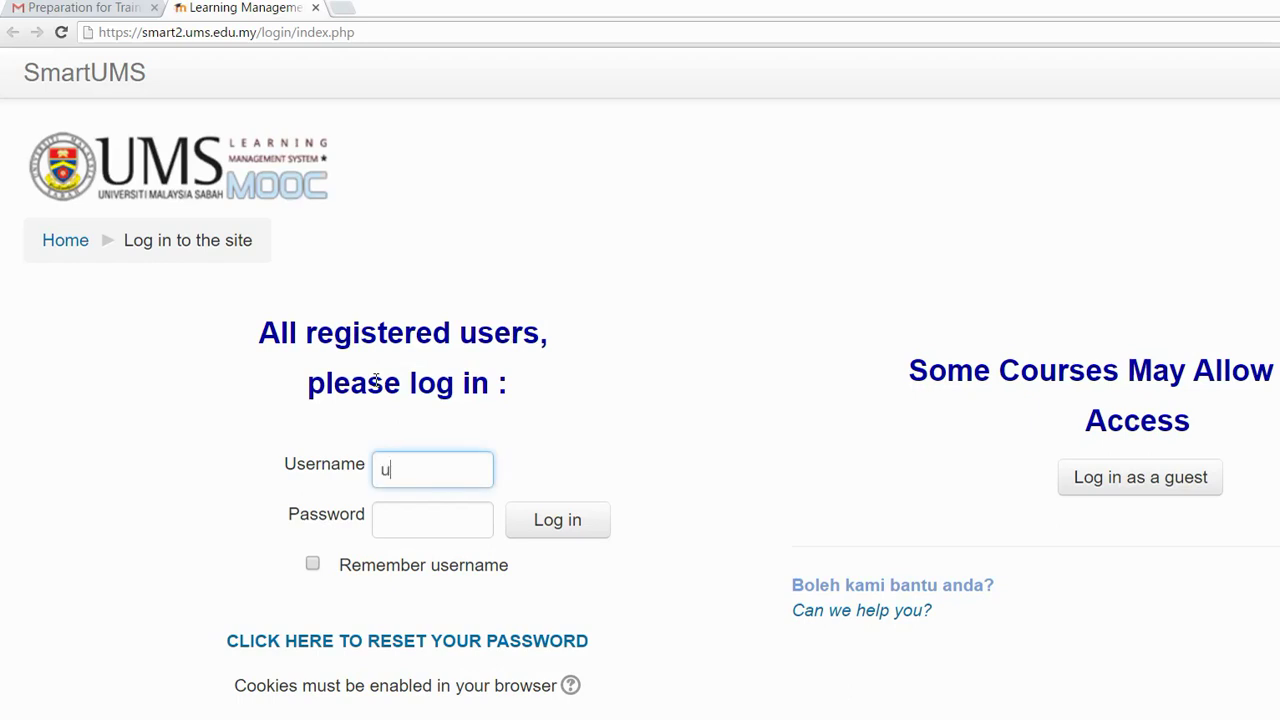
type("zair")
key("Tab")
type("•••••")
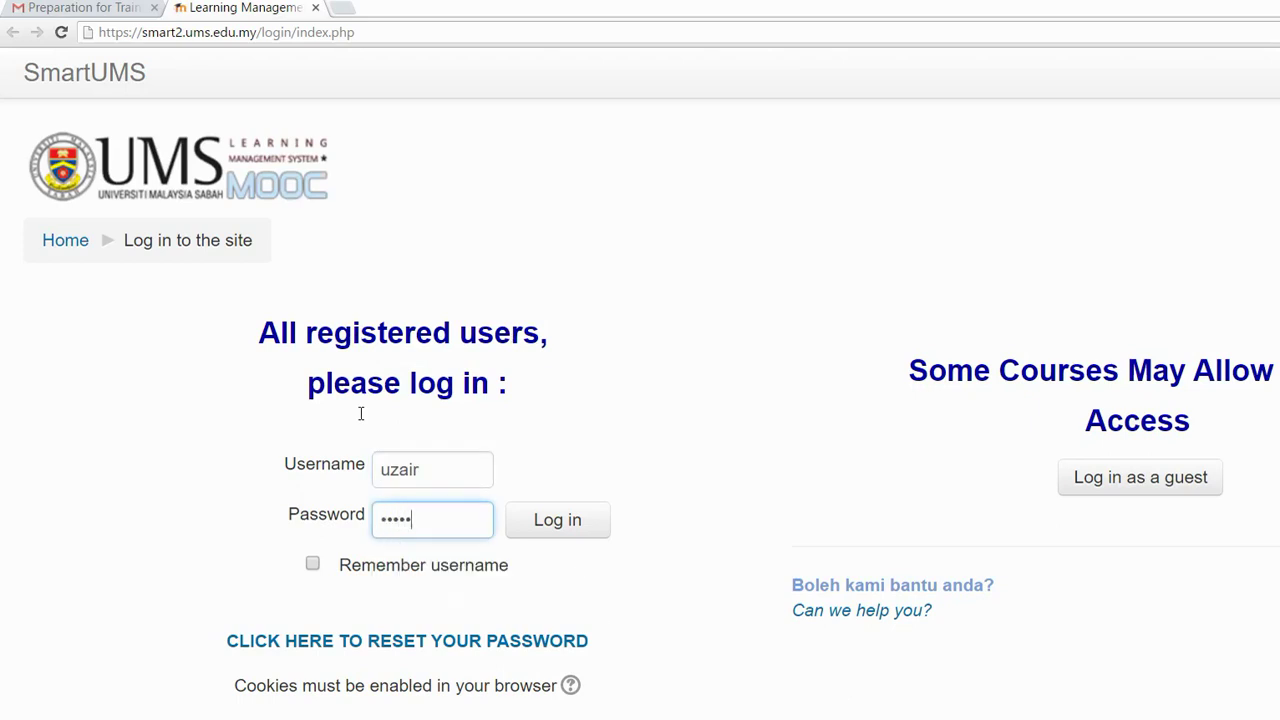
type("•••")
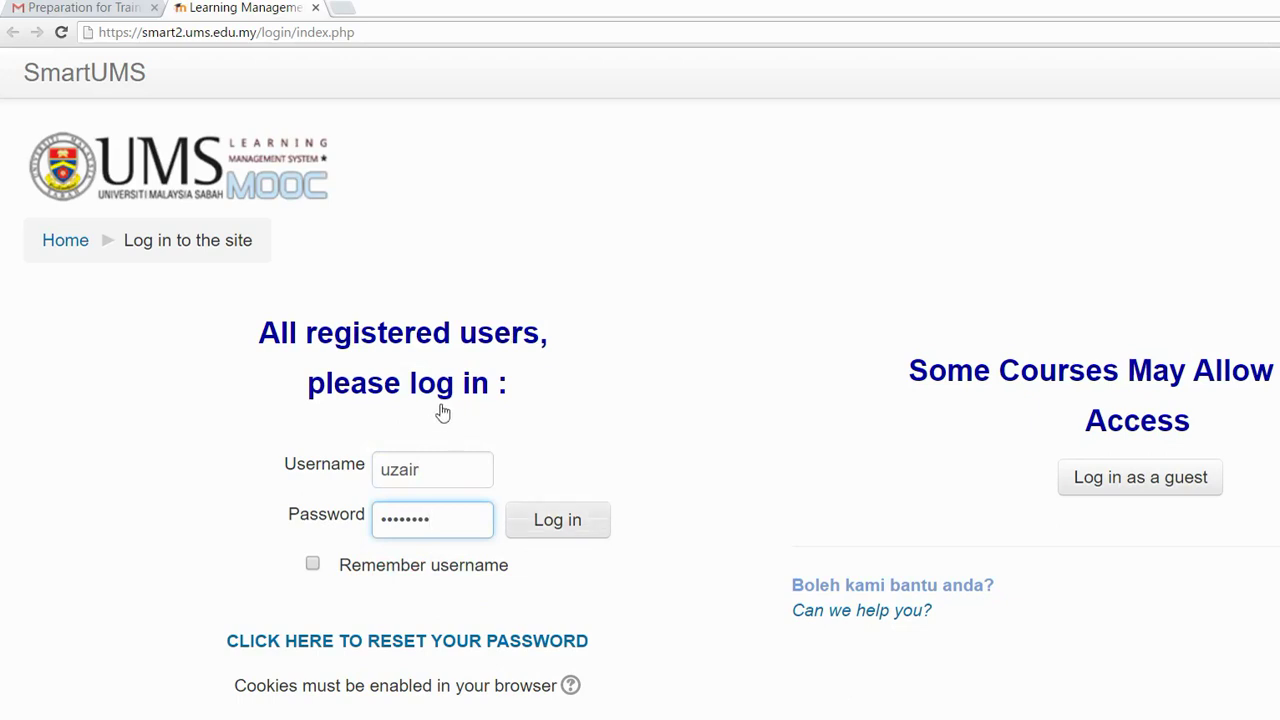
key("Return")
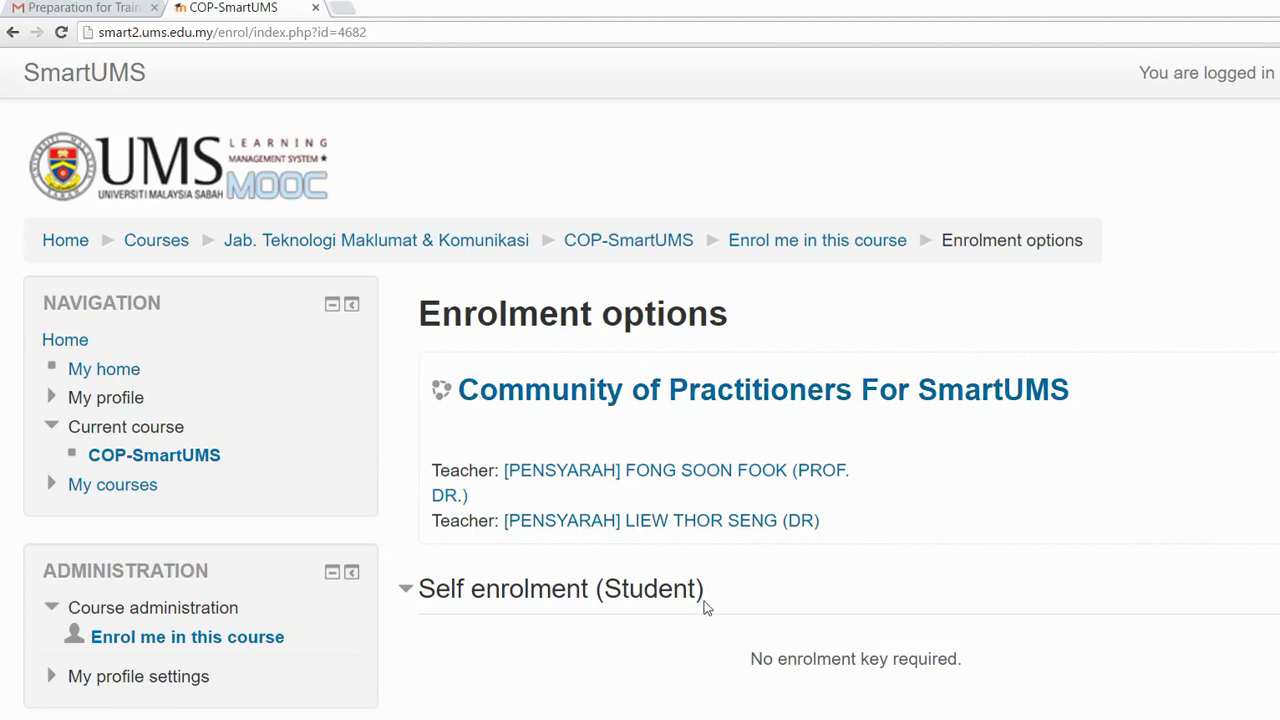
- Self-enrol as a student in Community of Practitioners For SmartUMS via Enrol me
left_click(650, 618)
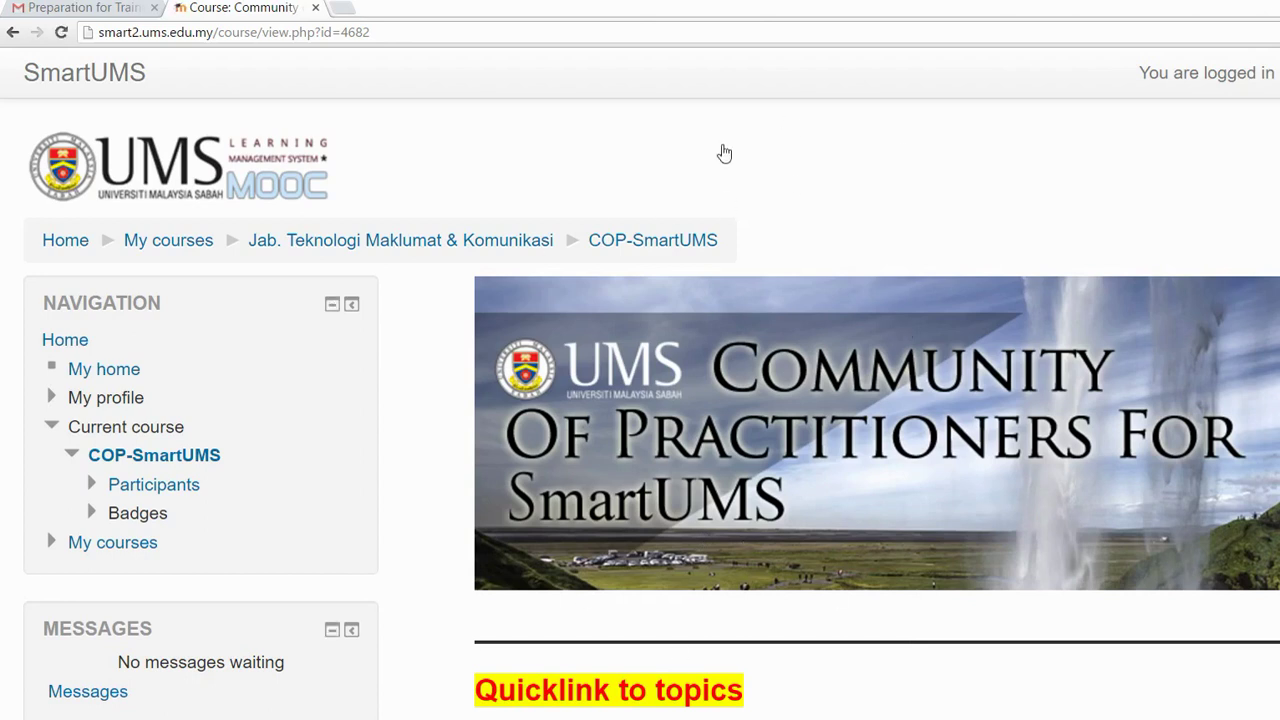
scroll(835, 435, "down", 2)
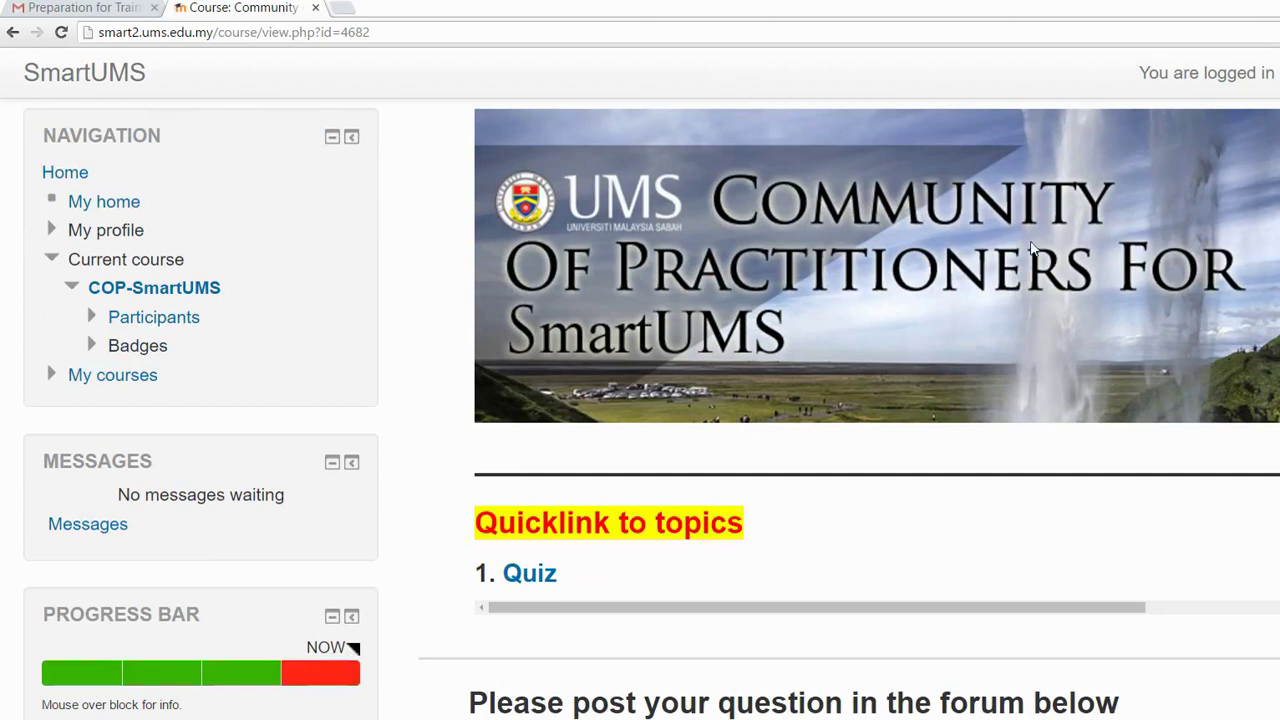
scroll(840, 406, "down", 2)
scroll(840, 406, "down", 4)
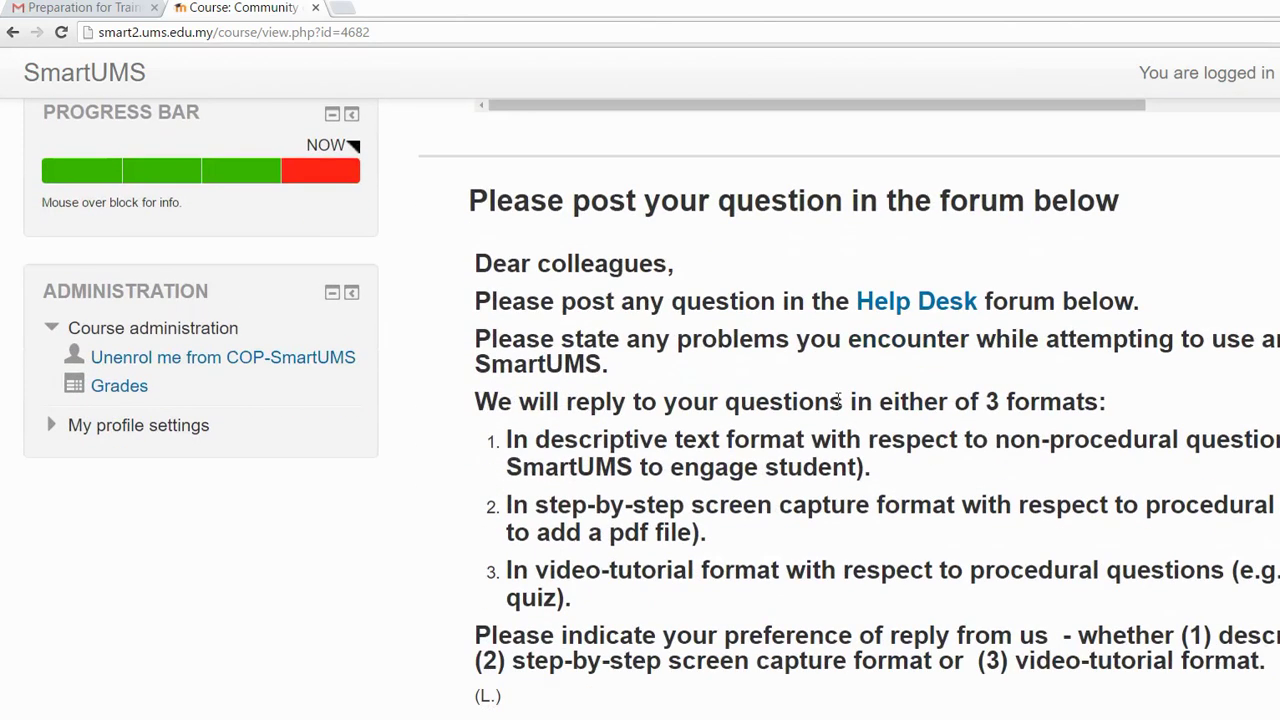
scroll(766, 443, "down", 5)
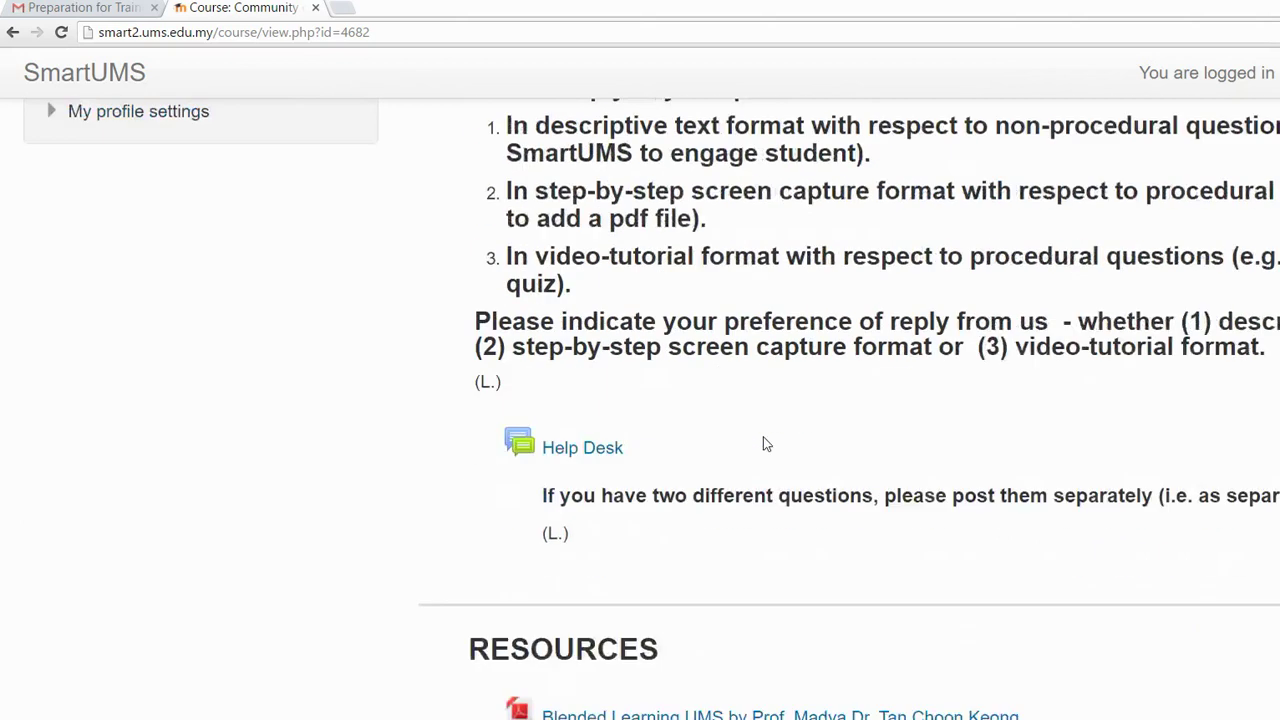
scroll(766, 443, "down", 2)
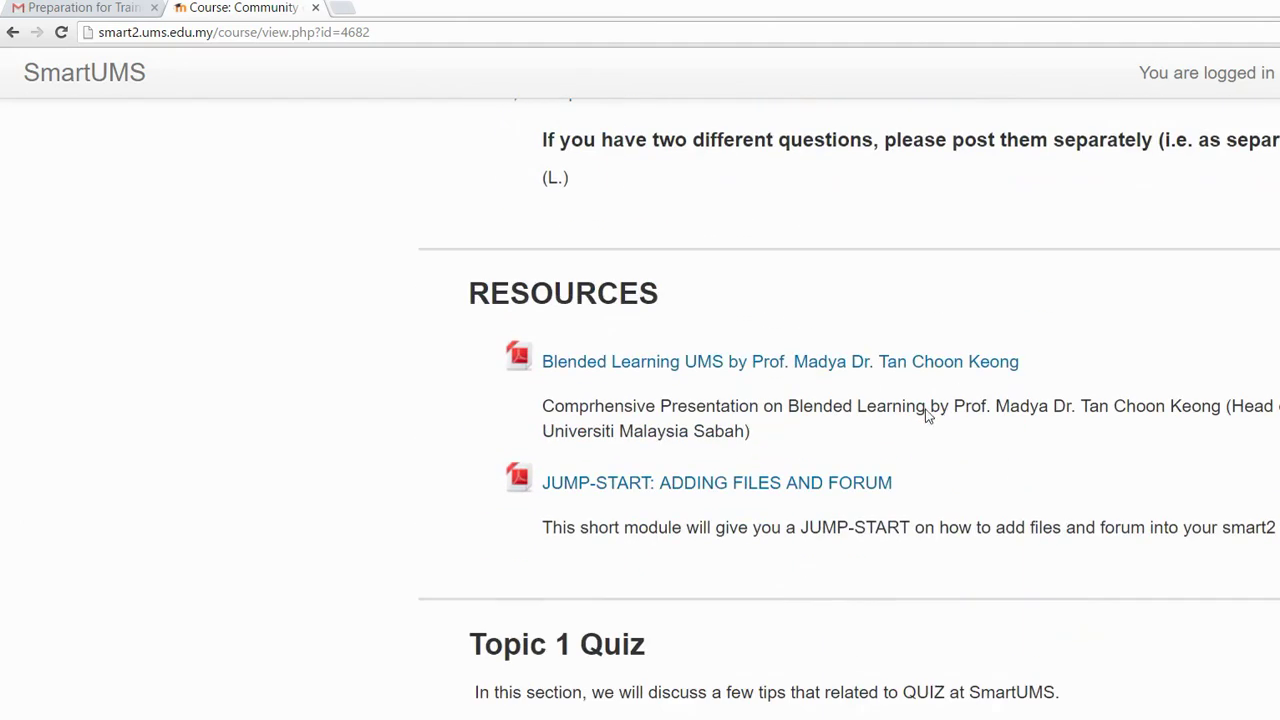
scroll(926, 415, "down", 3)
scroll(926, 415, "up", 4)
scroll(926, 410, "up", 5)
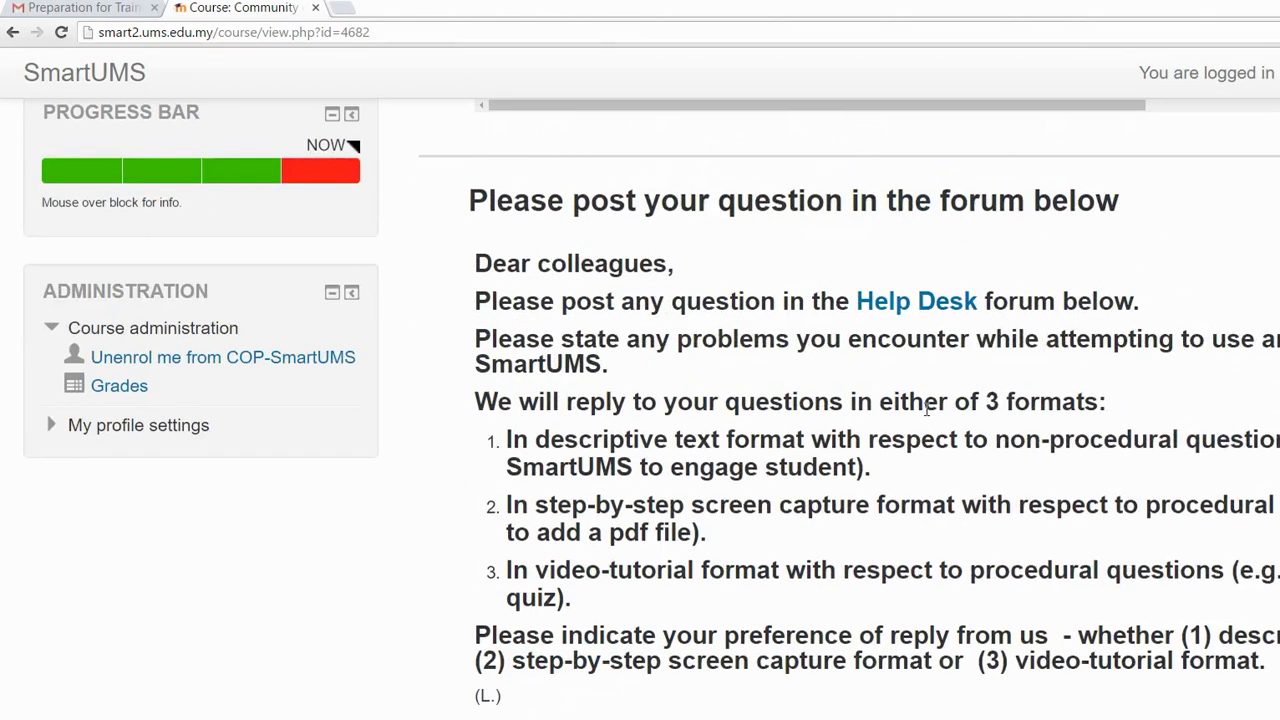
scroll(926, 412, "up", 3)
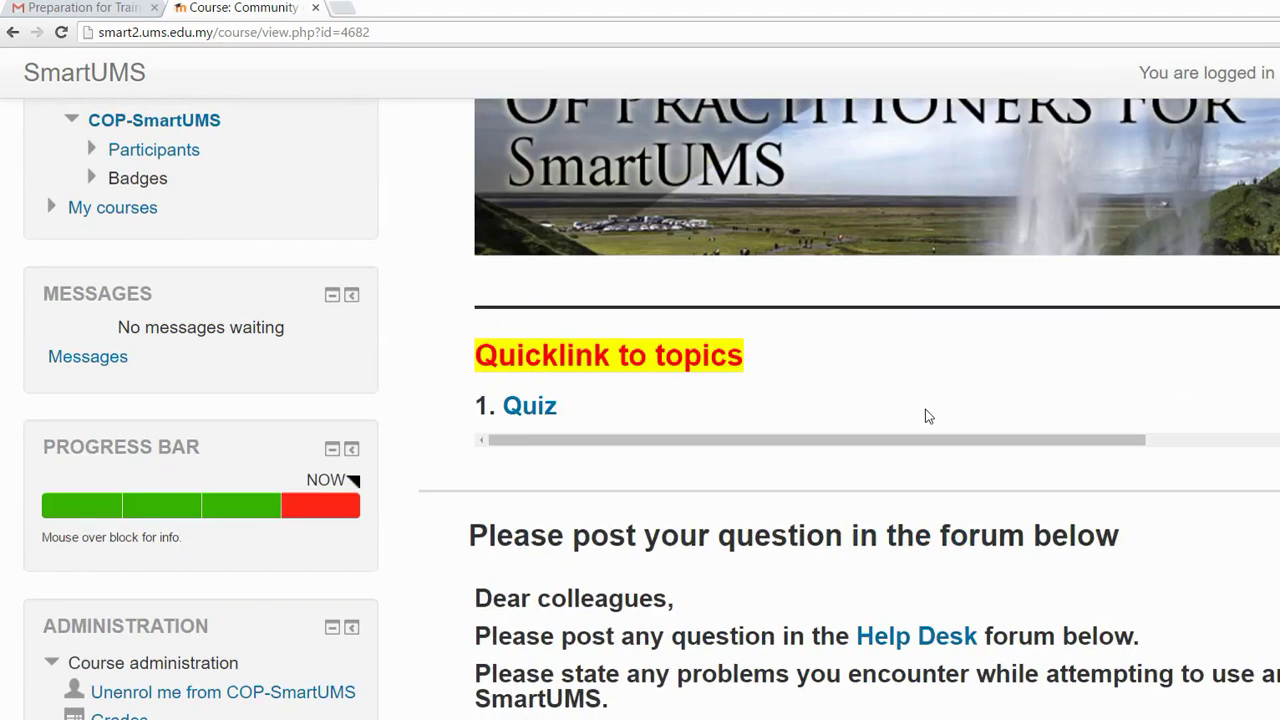
scroll(925, 412, "down", 2)
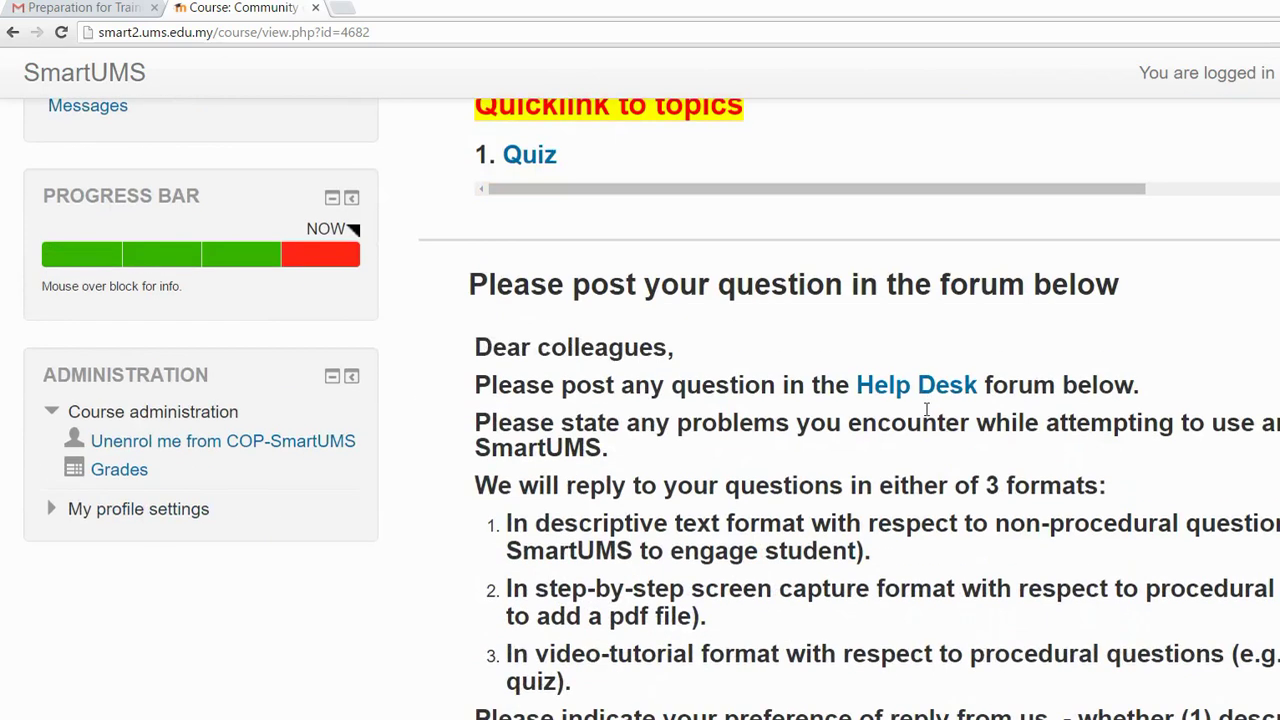
- Add a new Help Desk discussion topic titled 'How to create a group assignment'
left_click(742, 314)
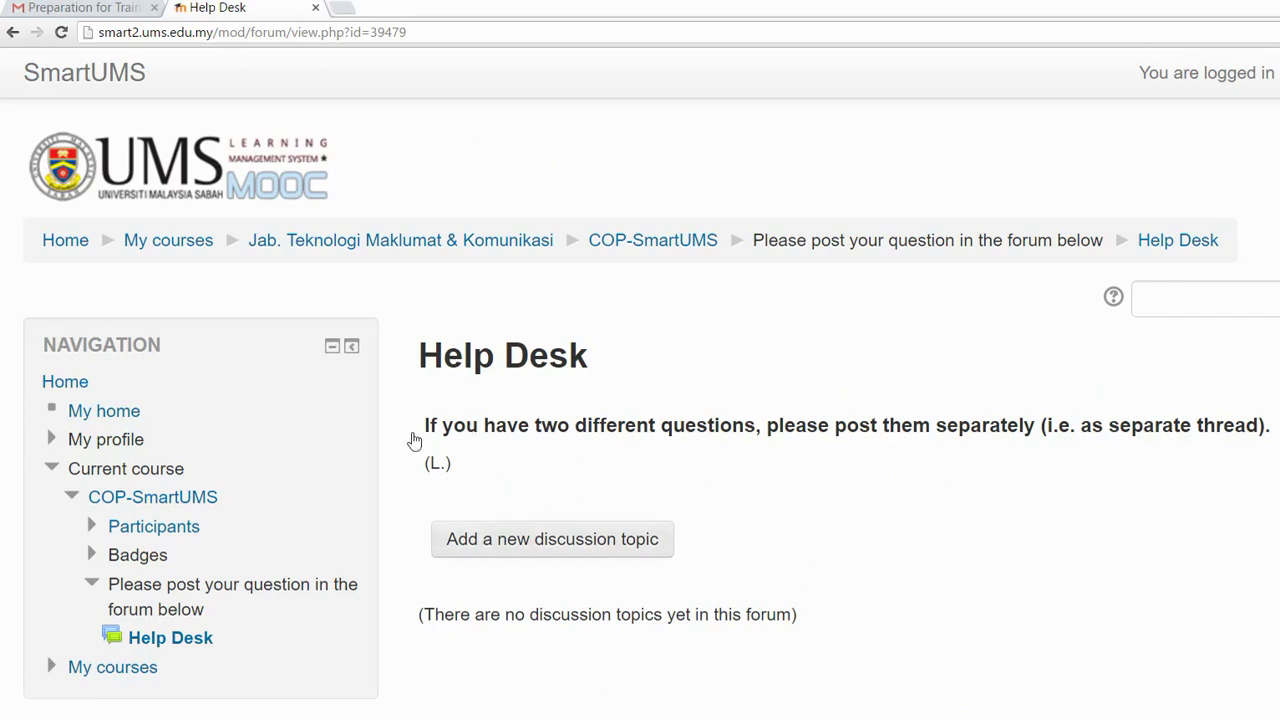
key("Return")
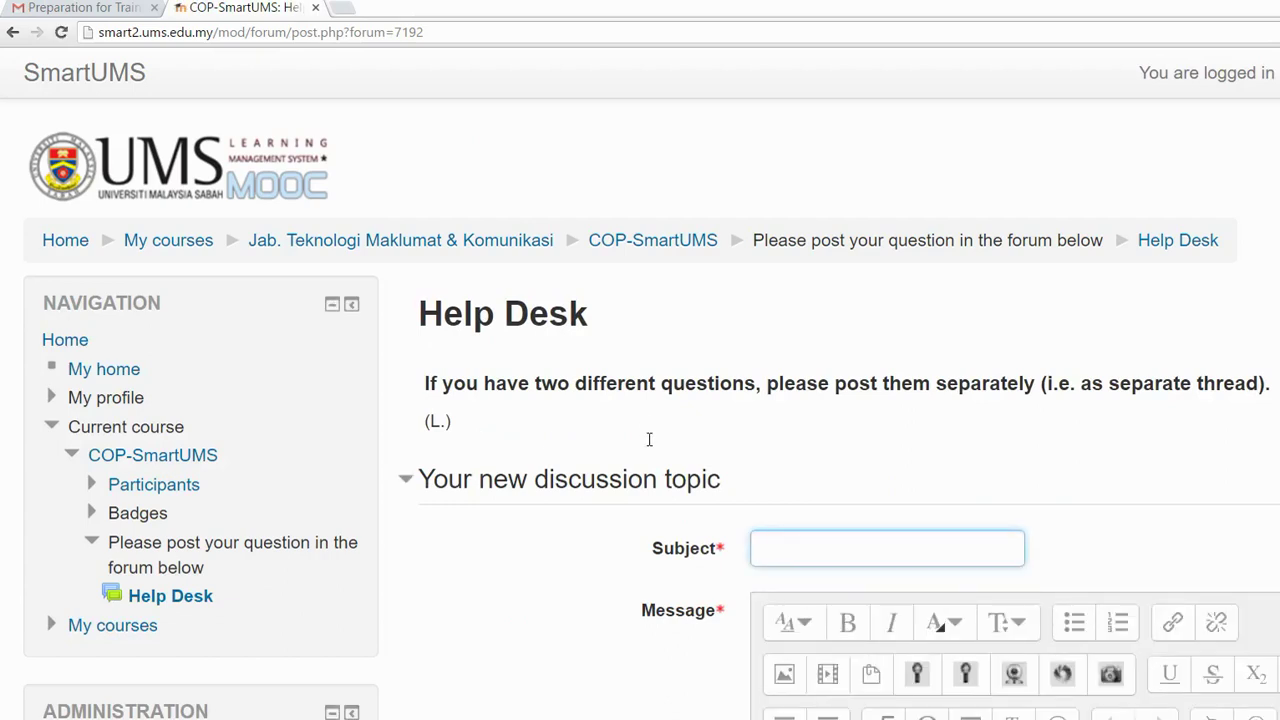
type("How")
type("to crwa")
key("BackSpace")
key("BackSpace")
type("eate a ge")
key("BackSpace")
type("ro")
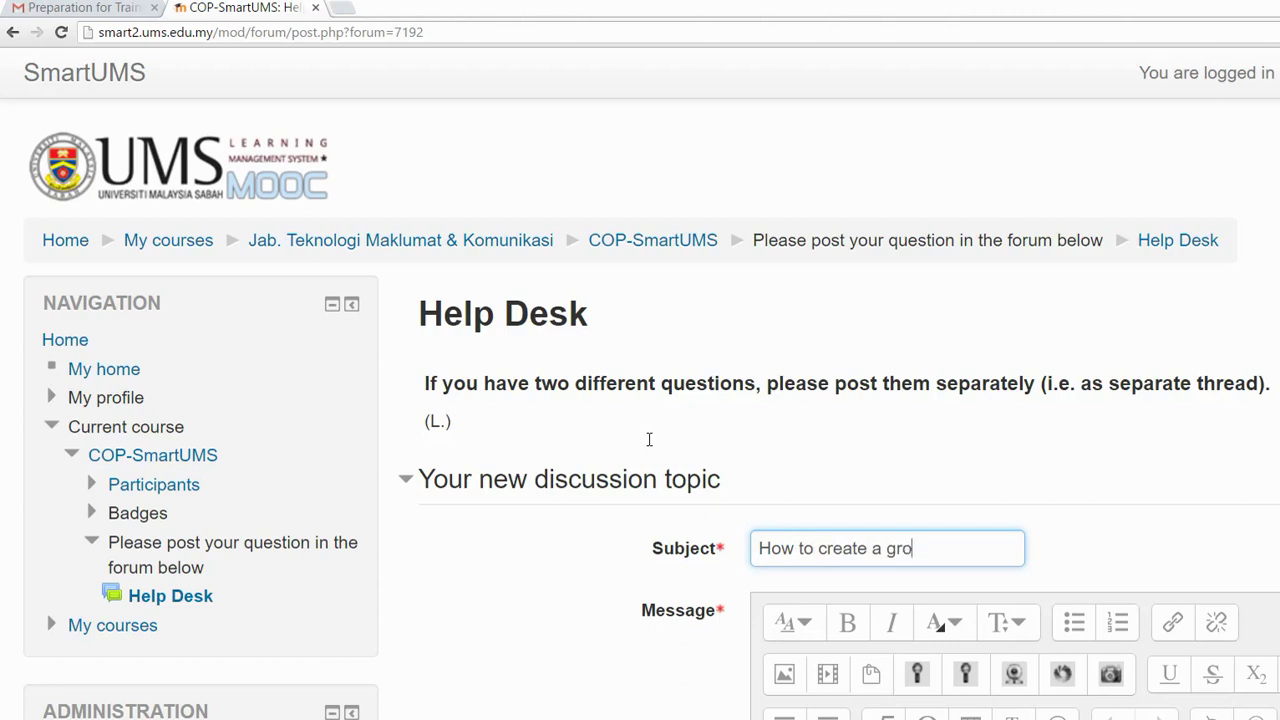
type("up assignment")
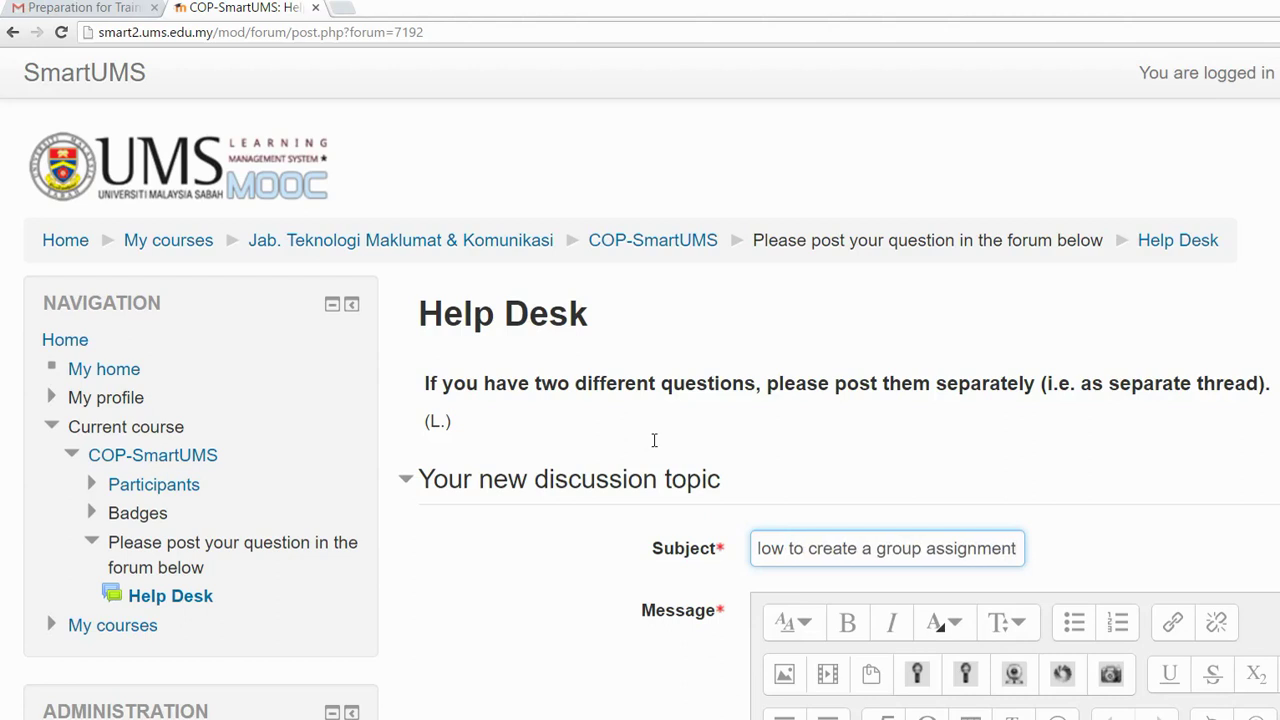
scroll(654, 440, "down", 3)
- Type the message 'How to group student in SmartUMS, and let each group to submit th…'
key("Tab")
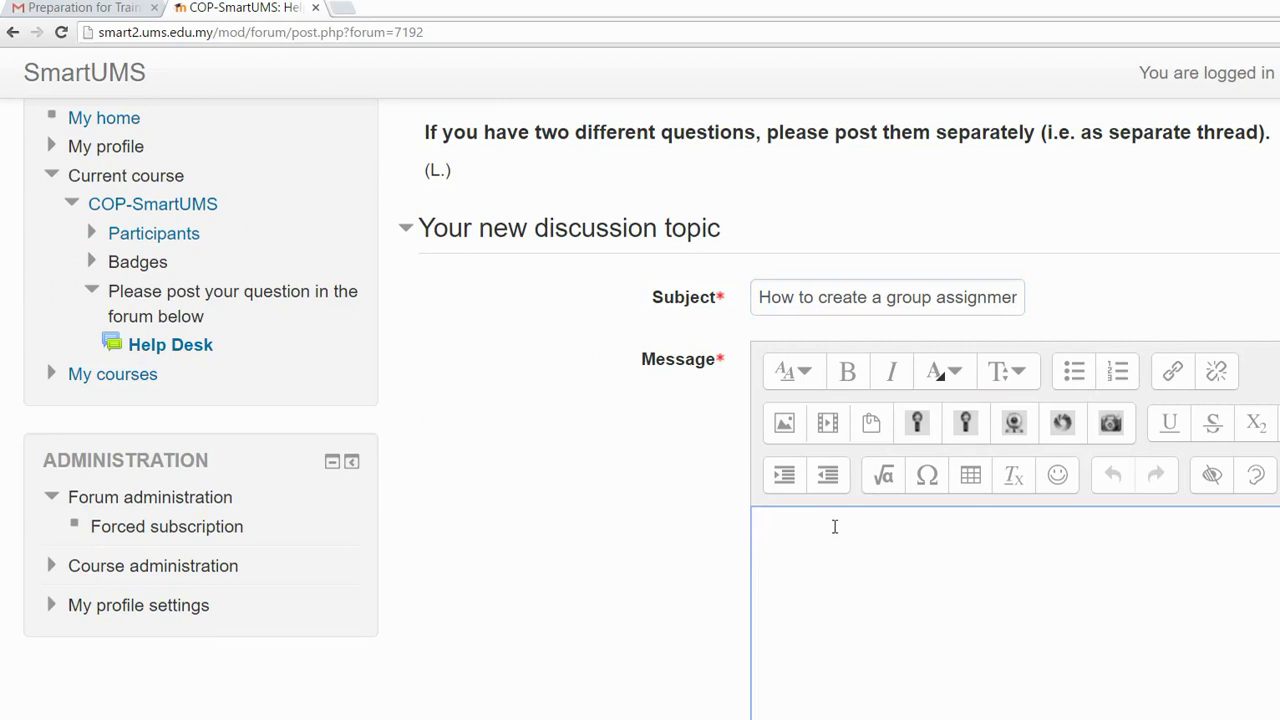
type("How to ")
type("make")
key("BackSpace")
key("BackSpace")
key("BackSpace")
key("BackSpace")
type("group student in")
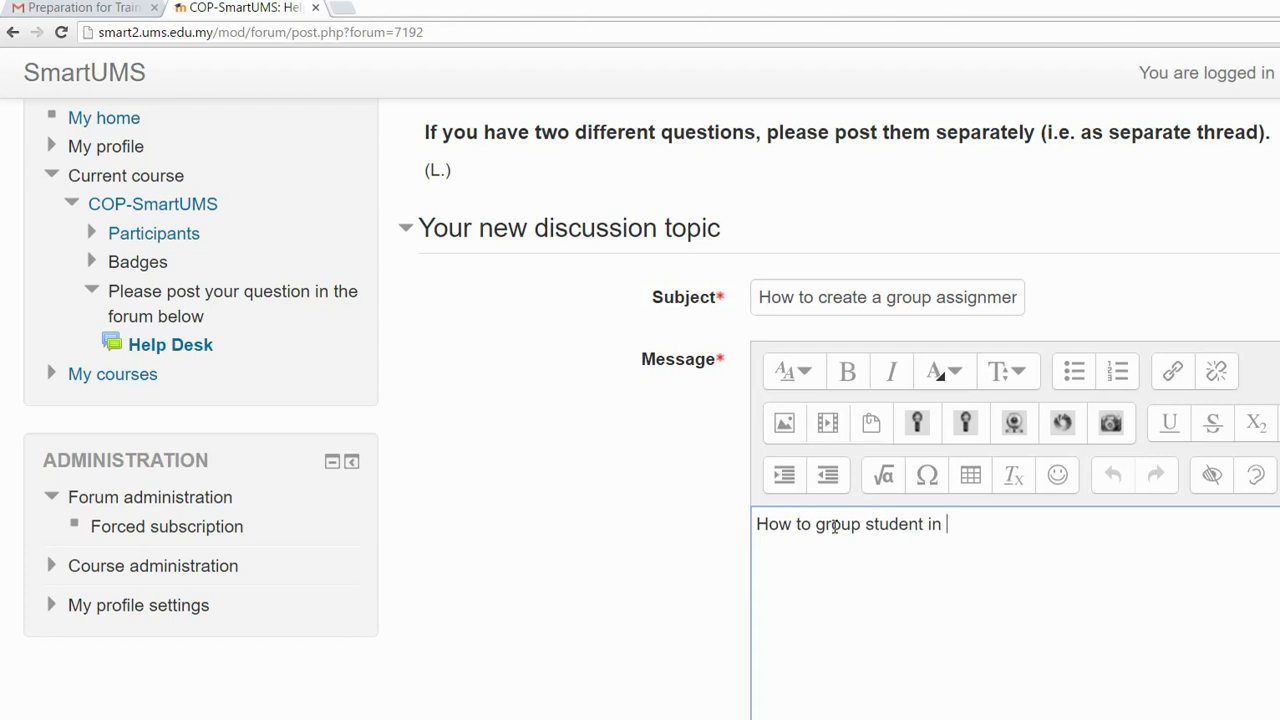
type(" SmartUMS")
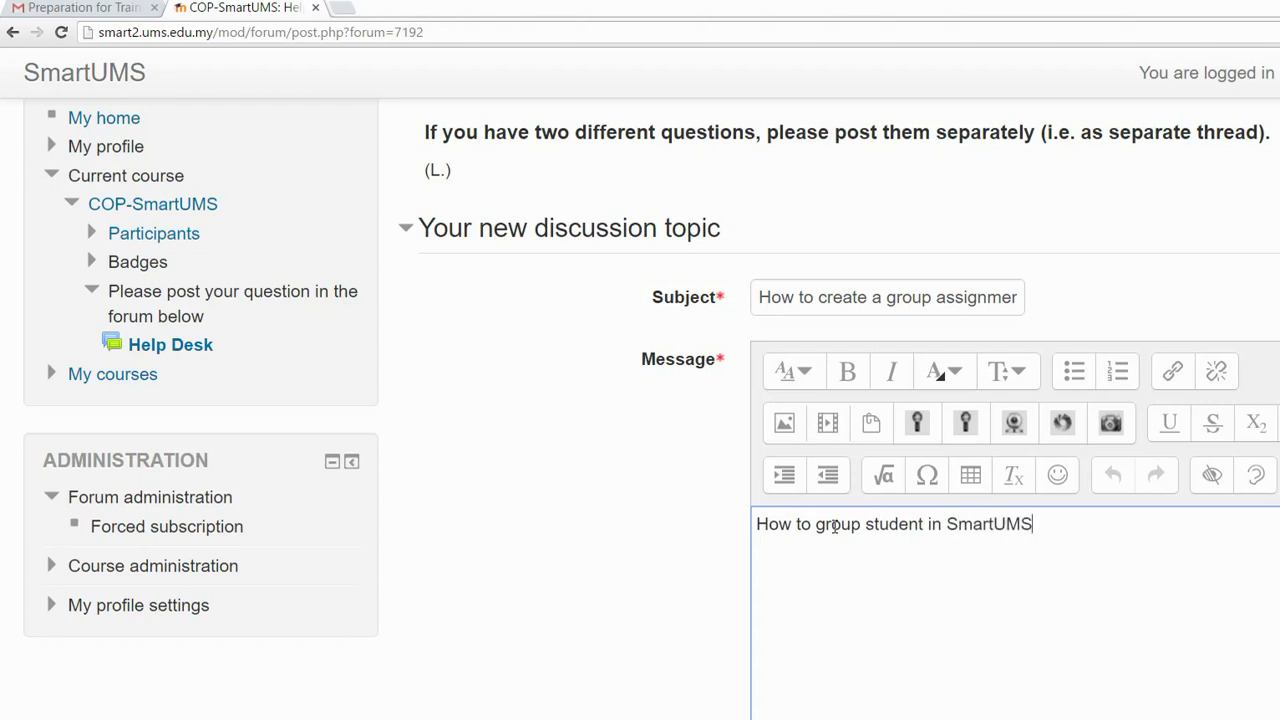
type(", and let eac")
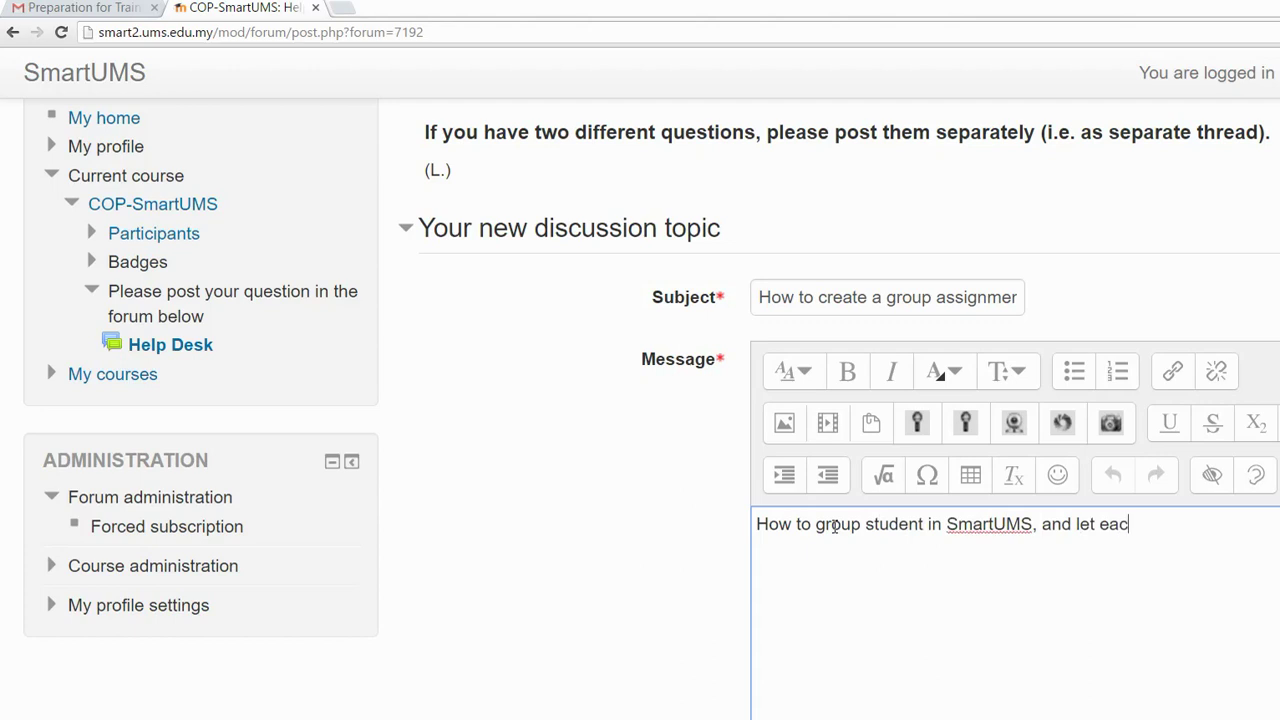
type("h group to submit")
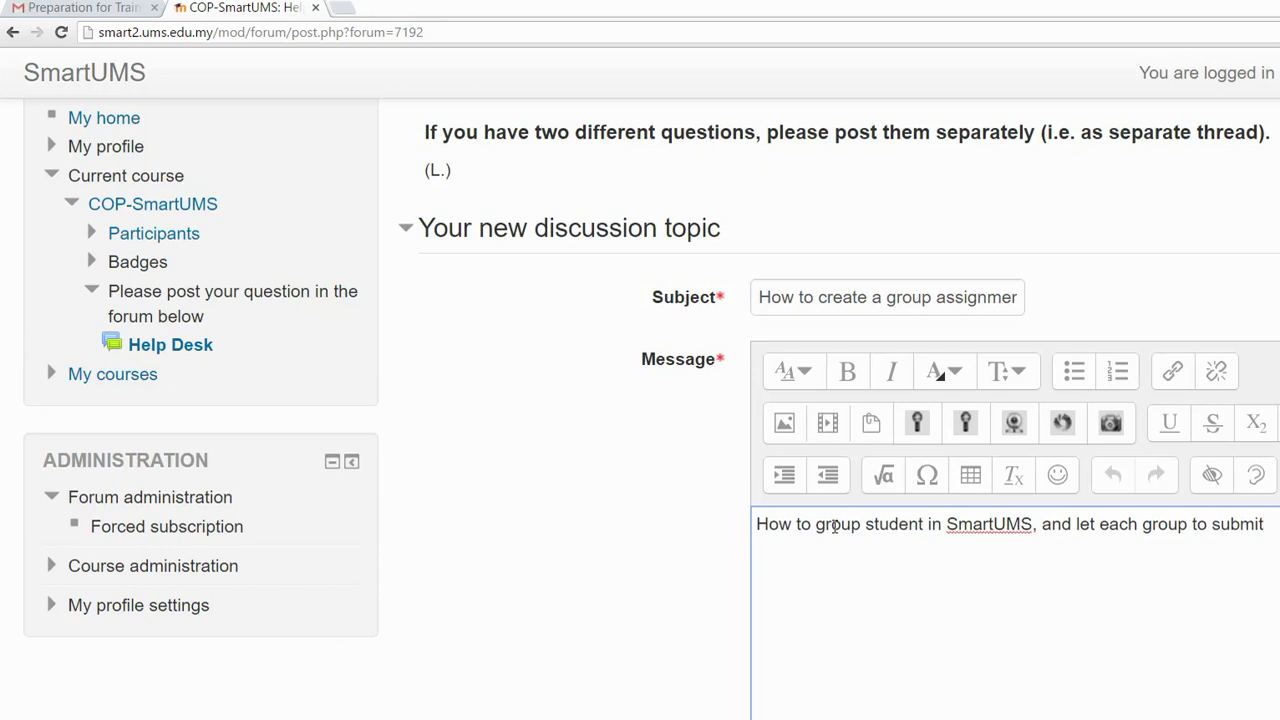
type(" th")
- Submit the group assignment question with Post to forum
scroll(849, 509, "down", 5)
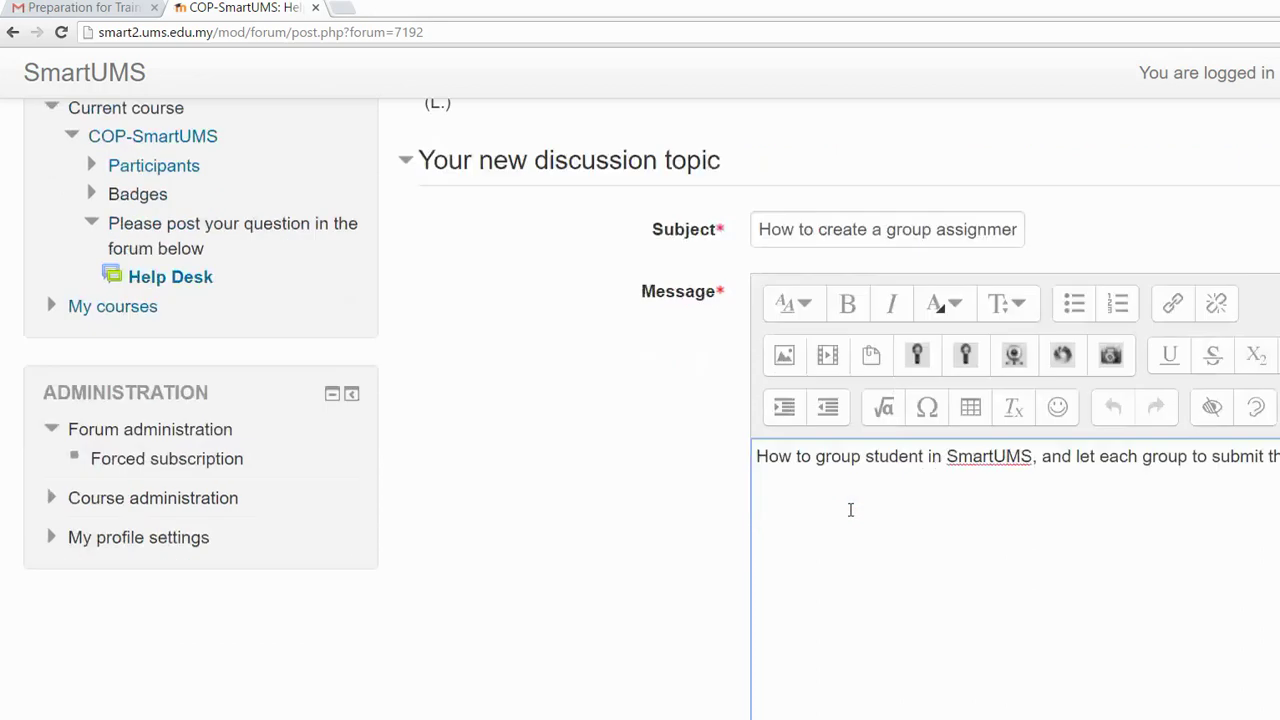
scroll(790, 440, "up", 4)
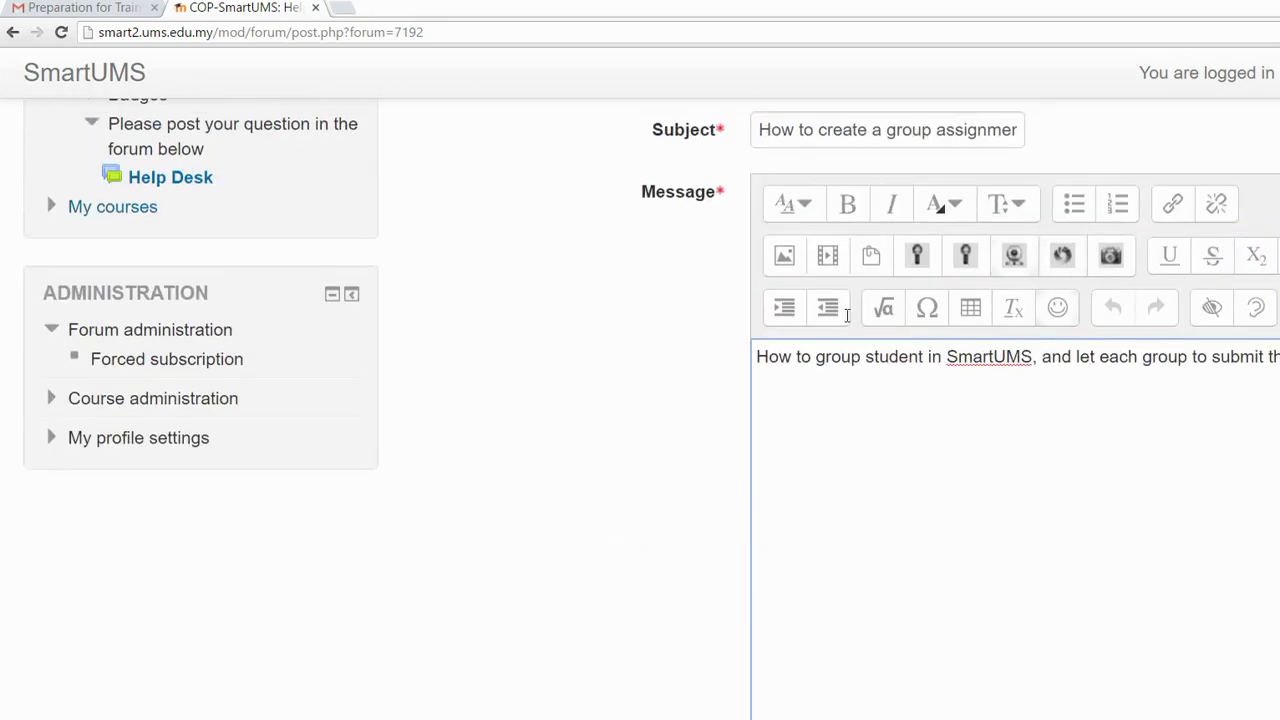
scroll(856, 530, "down", 3)
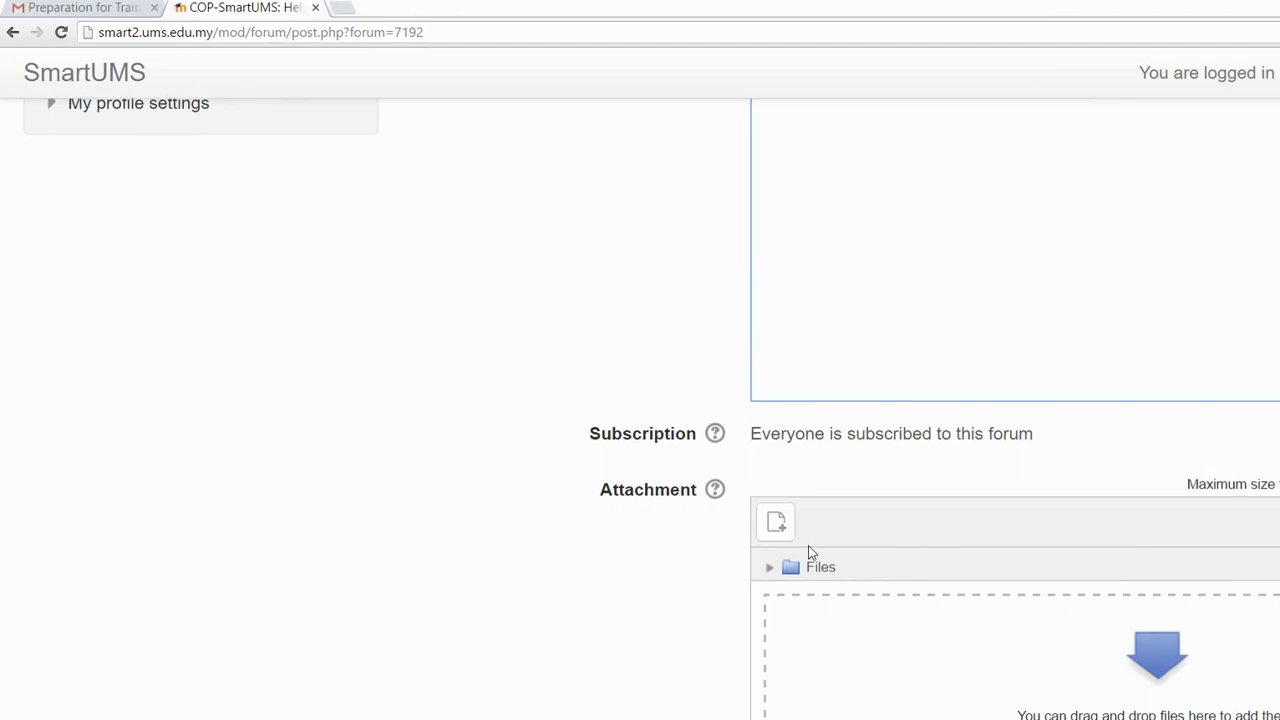
scroll(790, 551, "down", 3)
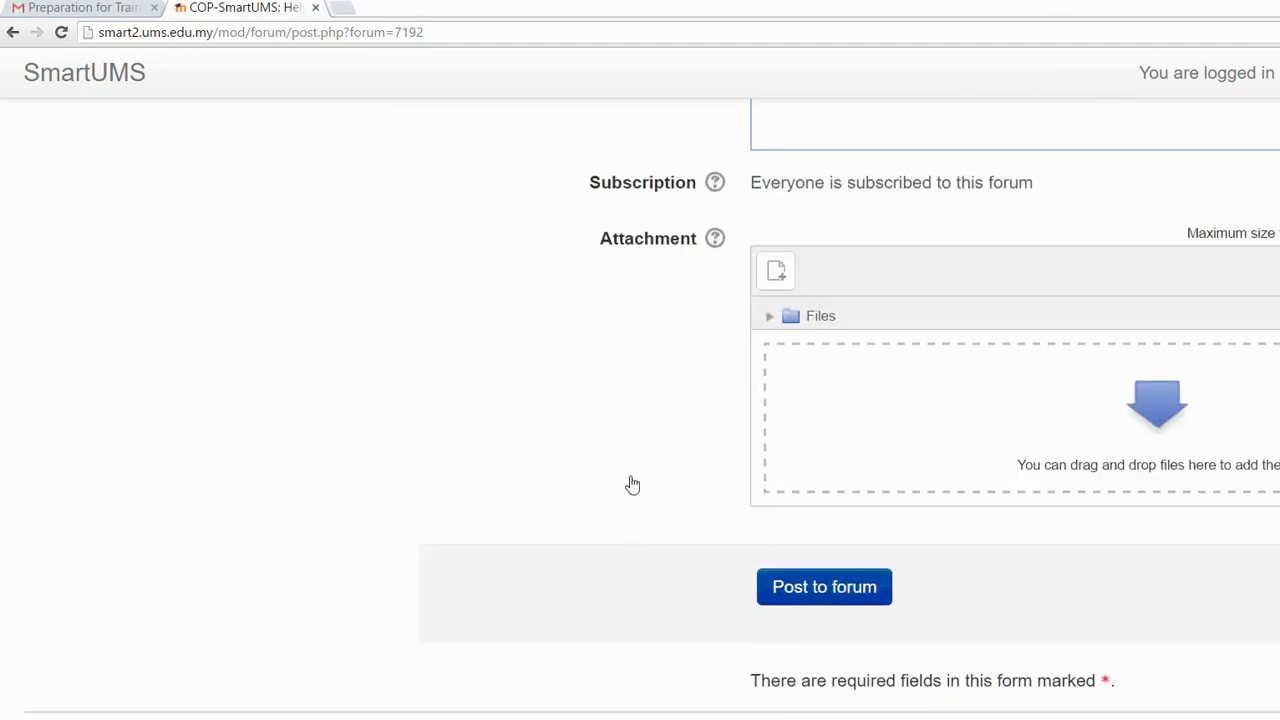
key("Return")
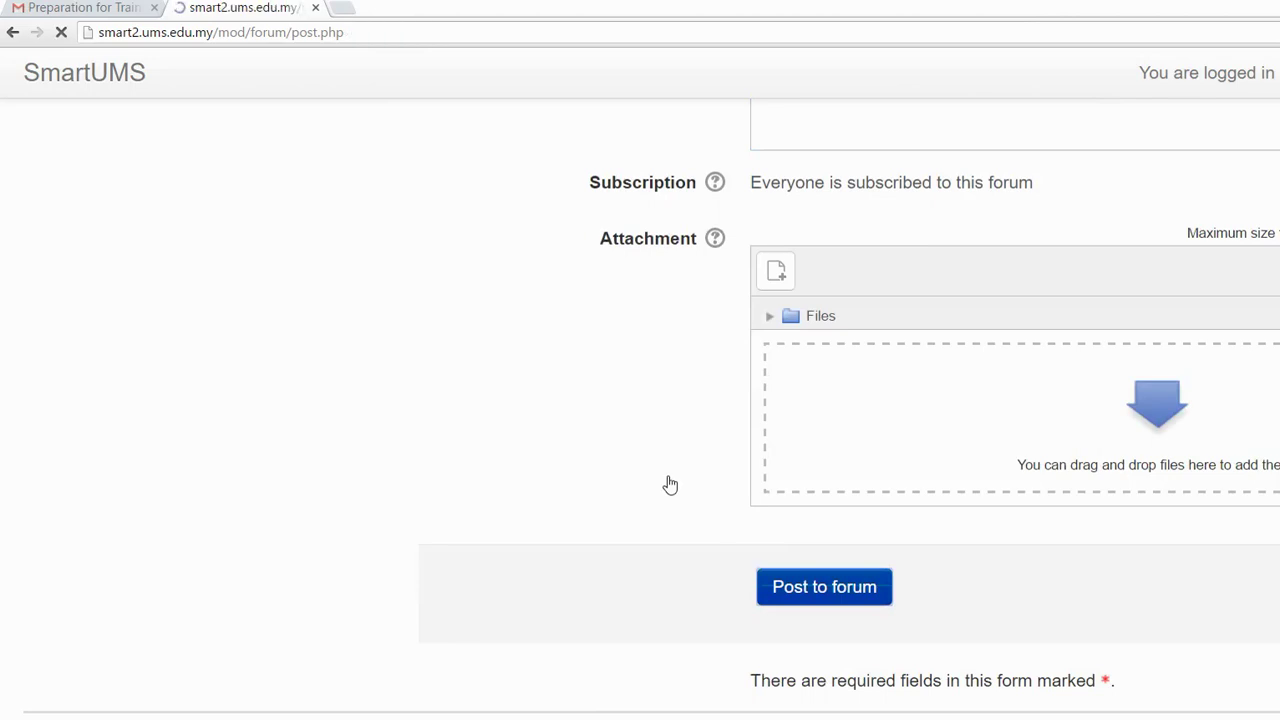